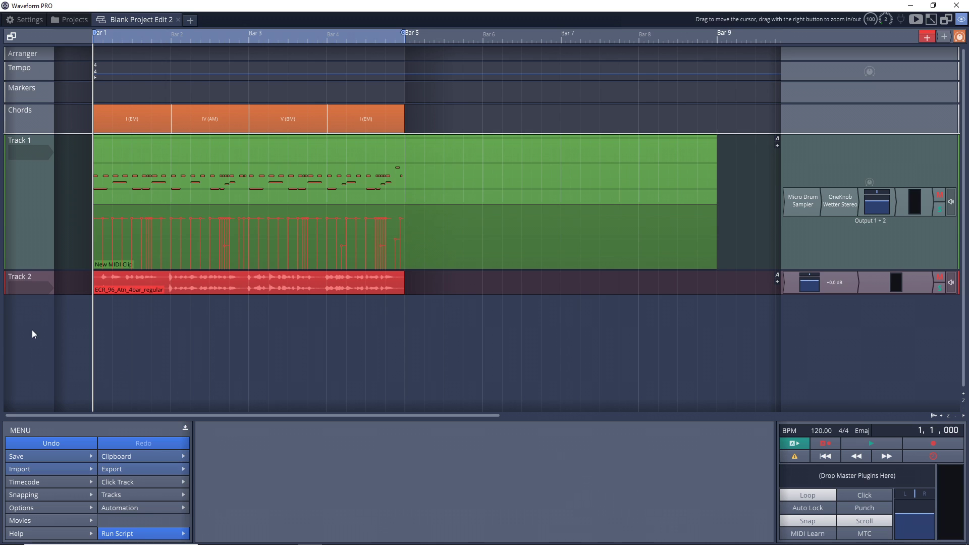
Create a third track below Track 2 and rename it 'Master Track'.
right_click(28, 315)
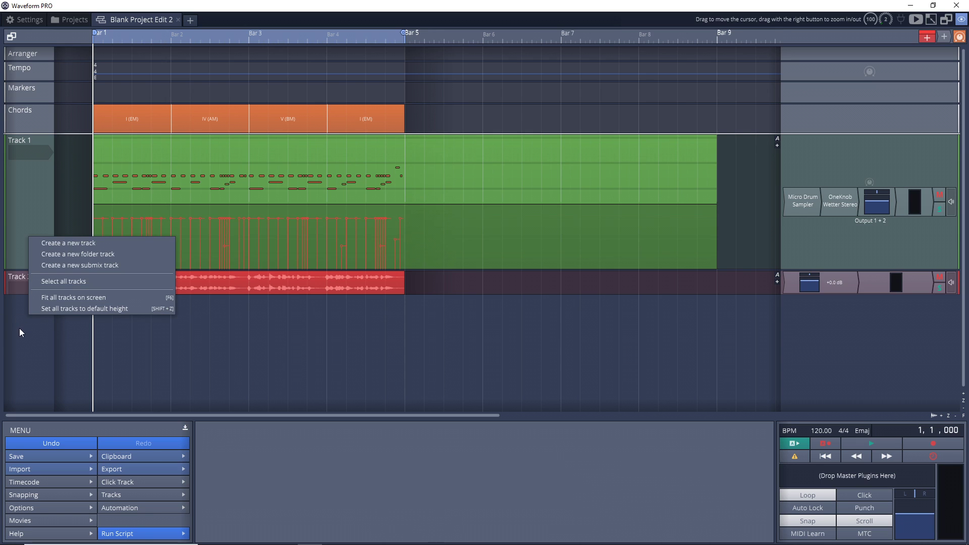
left_click(61, 244)
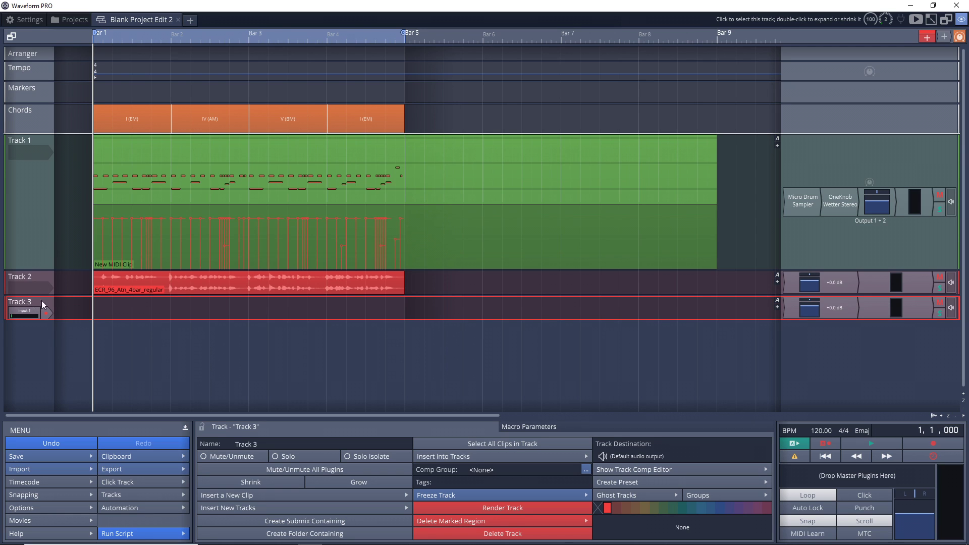
key("shift+Left")
key("shift+Left")
key("shift+Left")
key("shift+Left")
key("shift+Left")
key("shift+Left")
key("shift+Left")
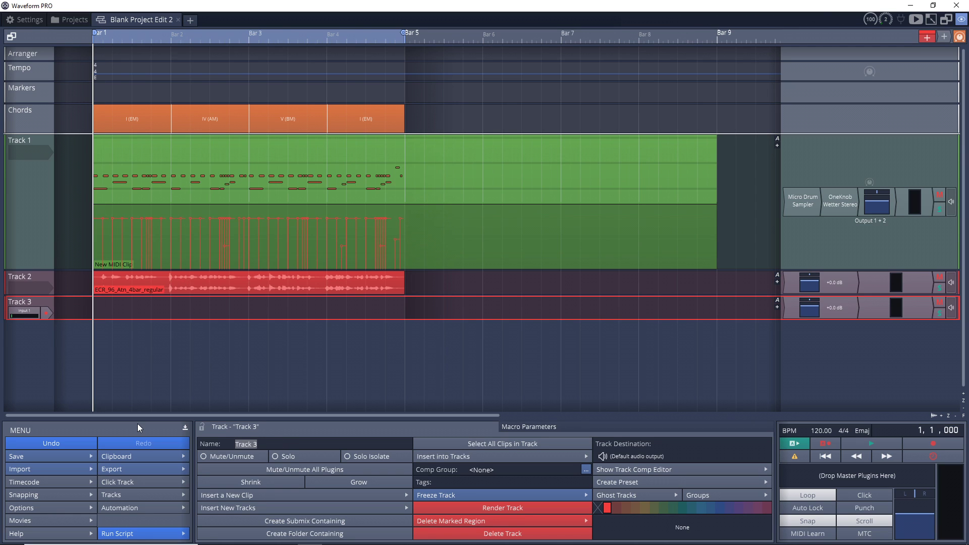
type("Master Track")
key("Return")
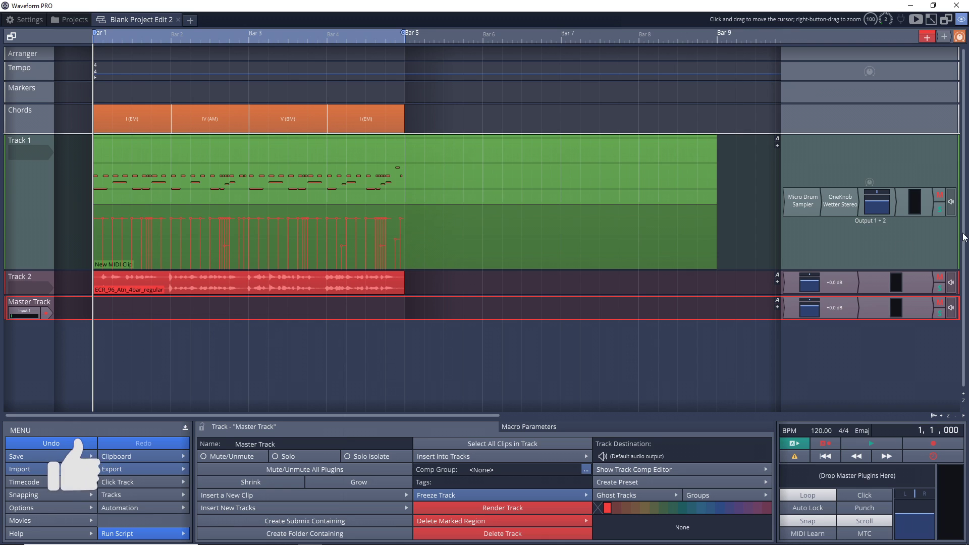
Send the outputs of Track 2 and Track 1 to Master Track, then play to check the routing.
left_click(563, 227)
left_click(747, 222)
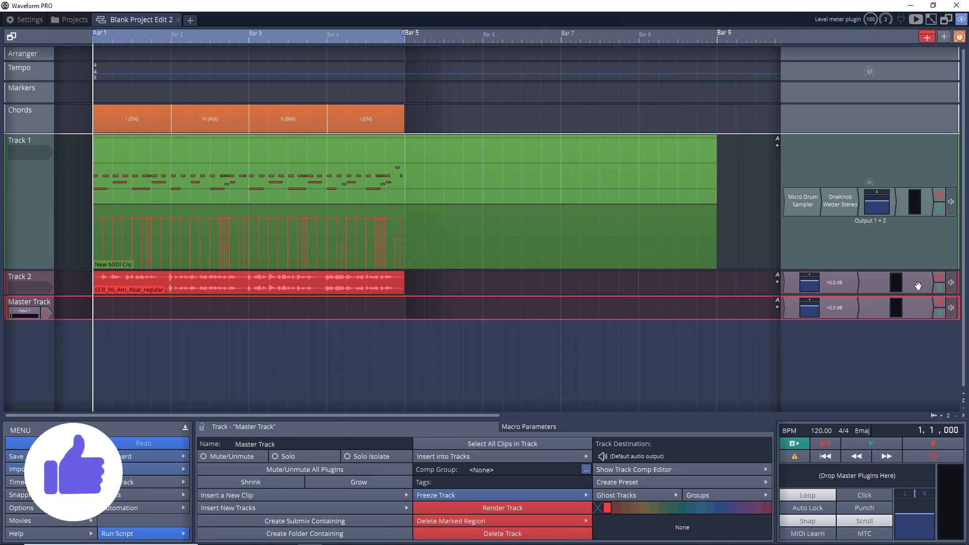
left_click(952, 286)
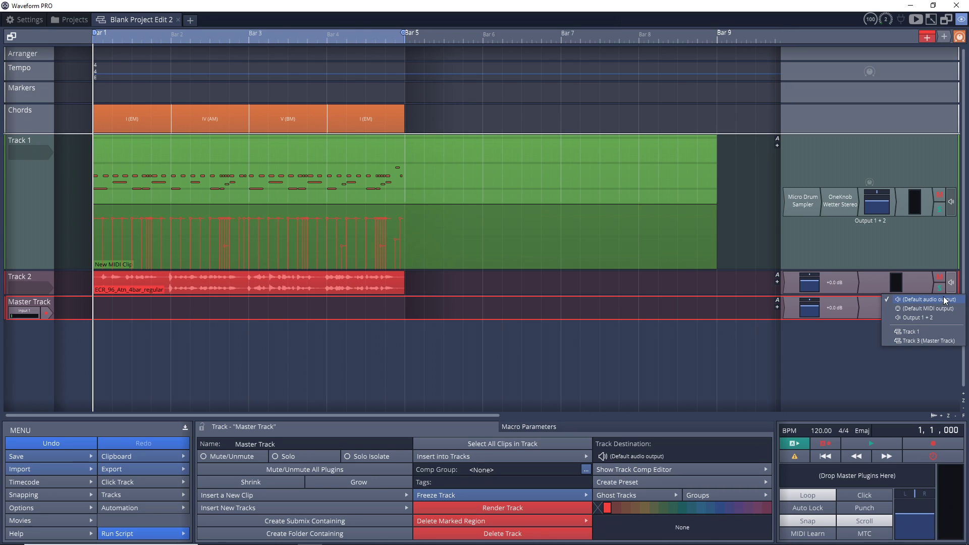
left_click(915, 341)
left_click(950, 201)
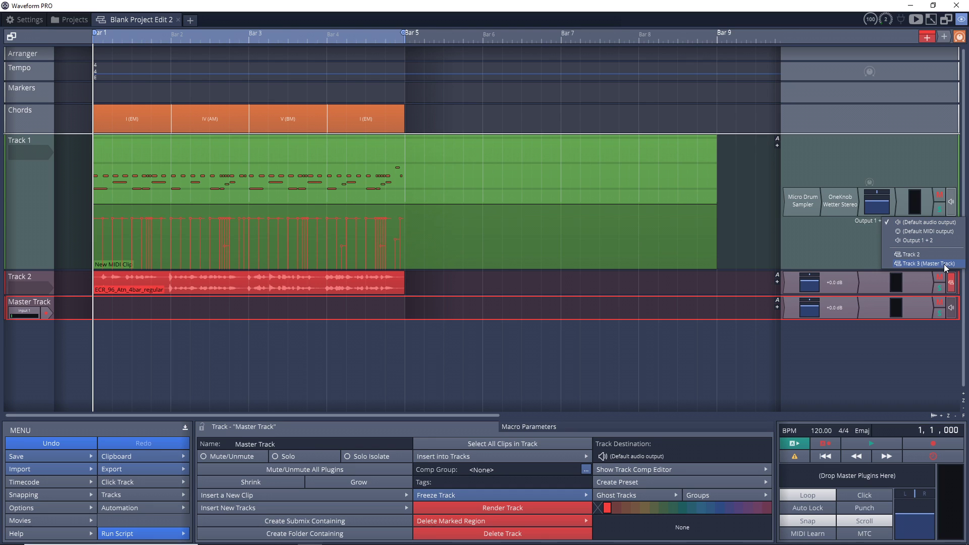
left_click(944, 263)
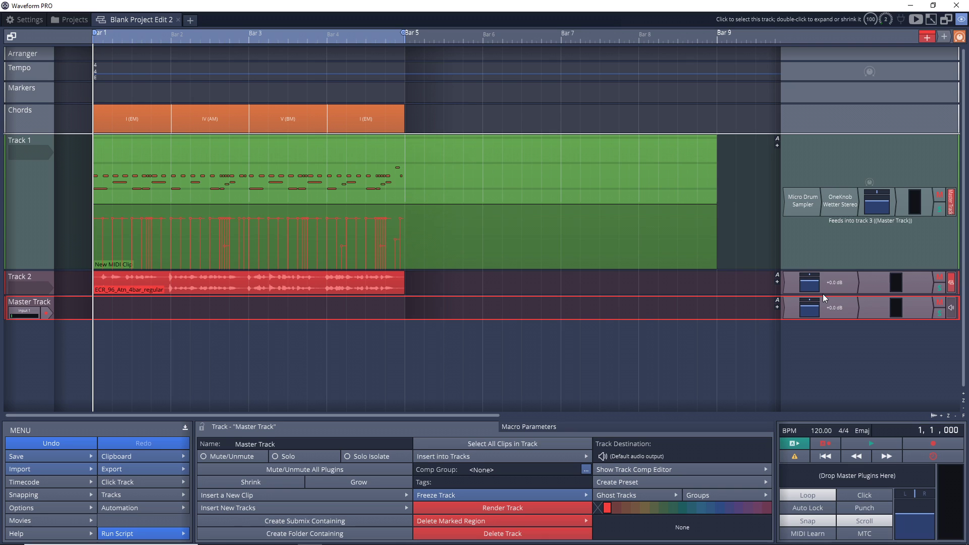
key("space")
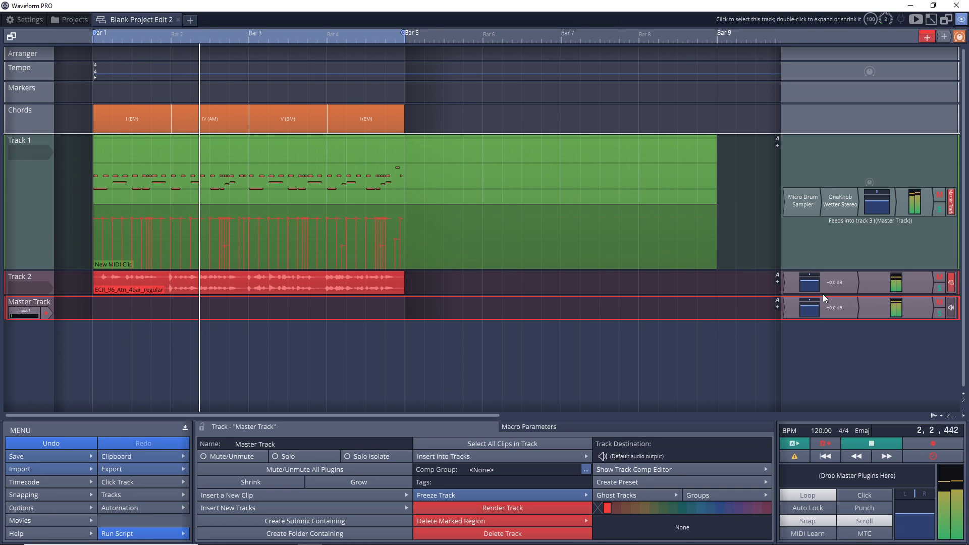
key("space")
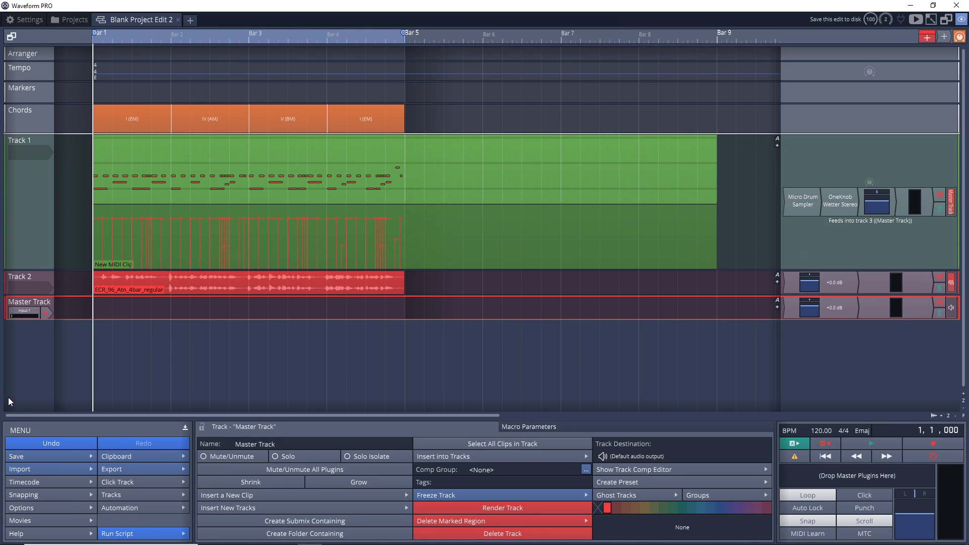
Create a fourth track below Master Track and name it 'Mixdown'.
right_click(20, 344)
left_click(47, 301)
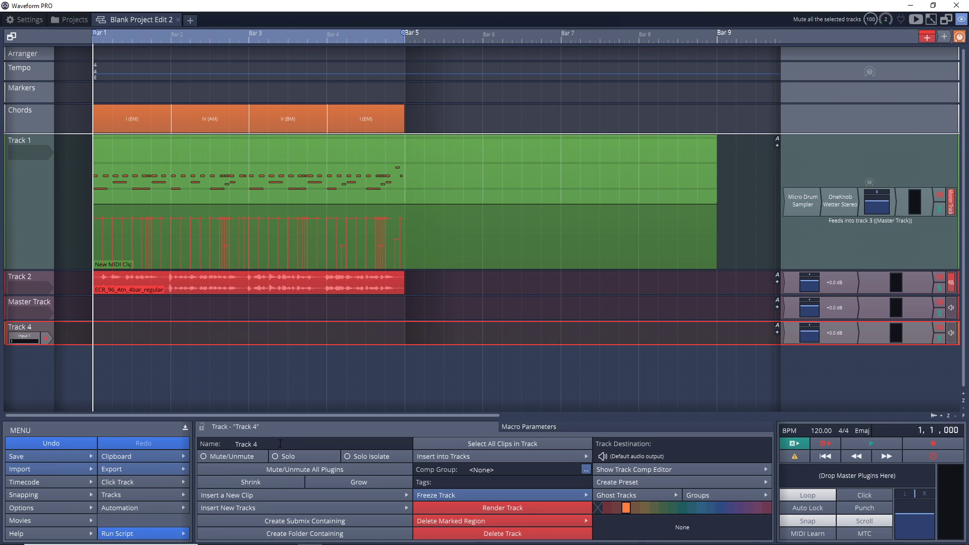
type("Mixdown")
key("Return")
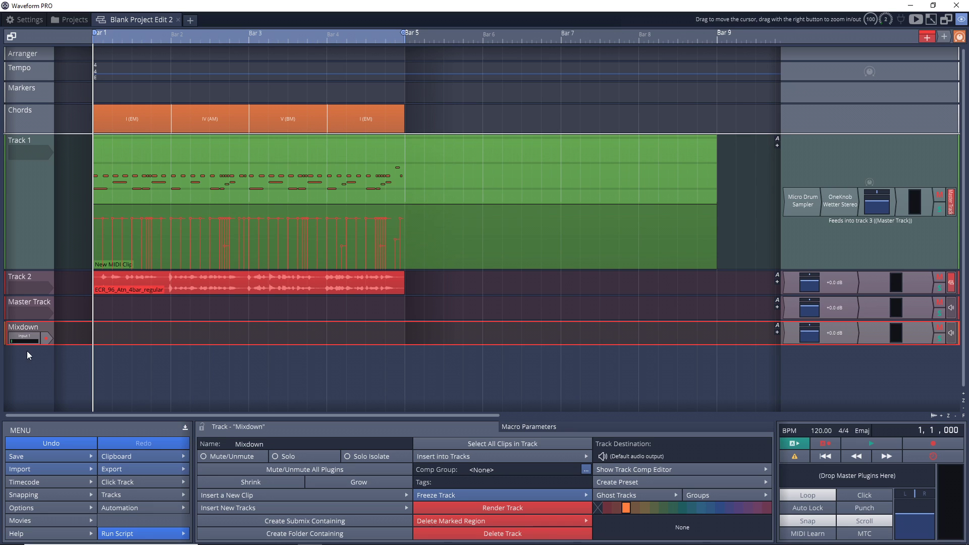
Set the Mixdown track's input to Audio Tracks > Master Track.
left_click(24, 335)
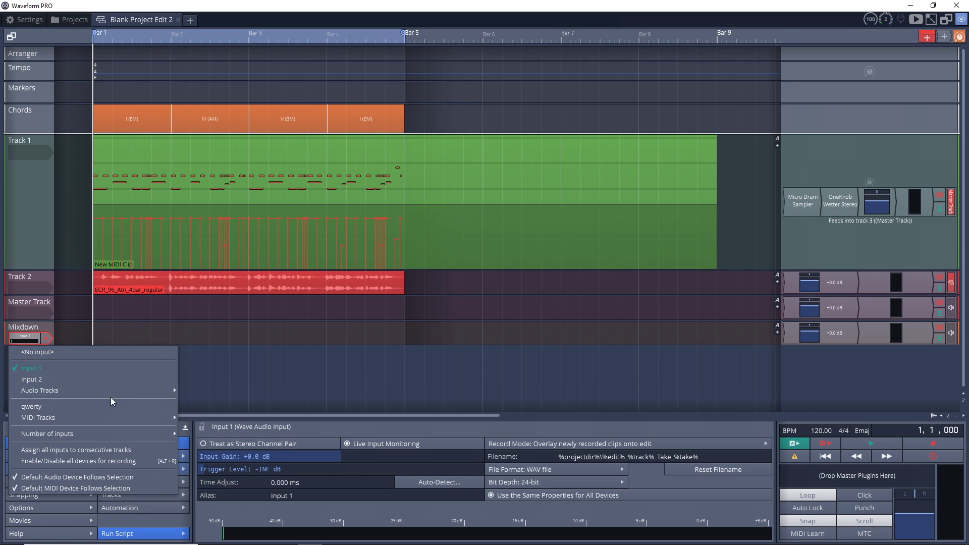
mouse_move(98, 389)
left_click(213, 390)
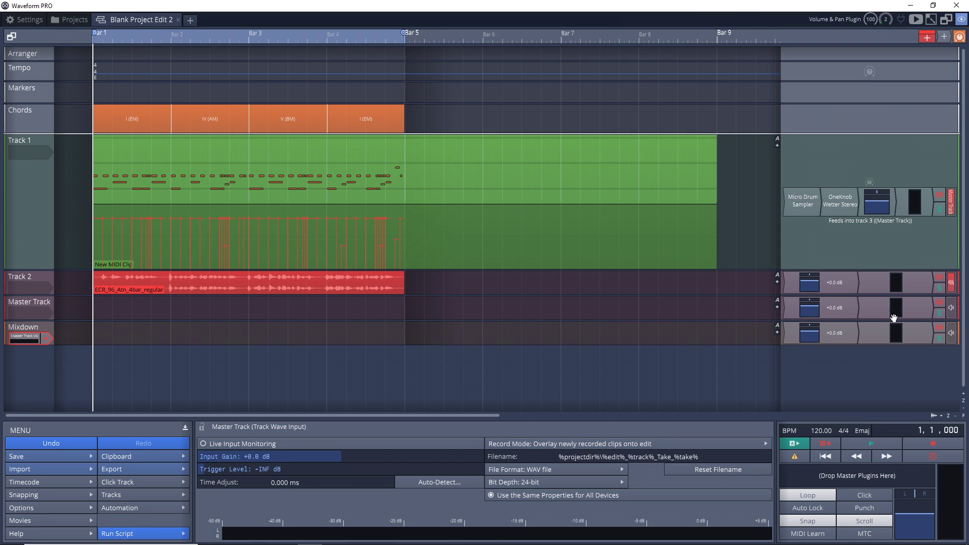
Mute Mixdown and record the mix onto it across bars 1–5 as 'Mixdown Recording 1'.
left_click(938, 327)
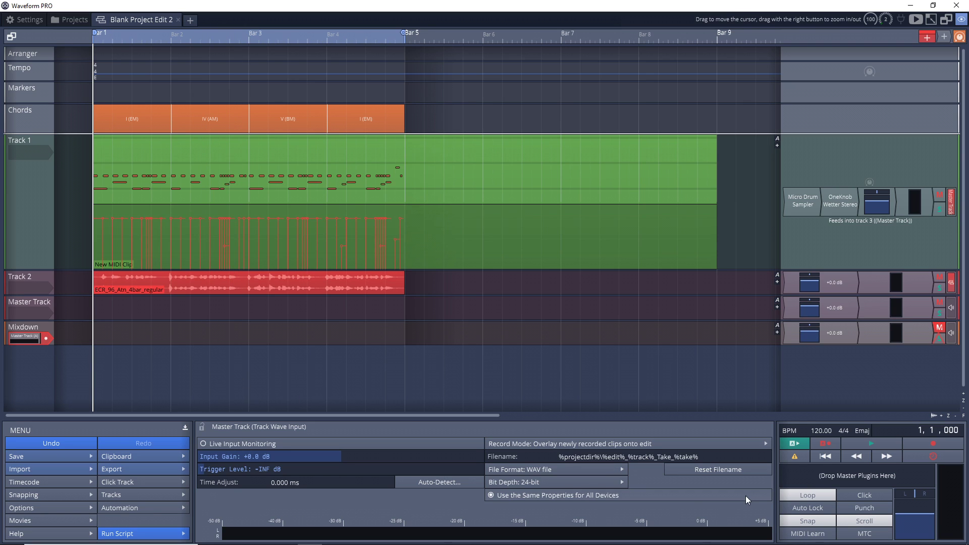
left_click(931, 443)
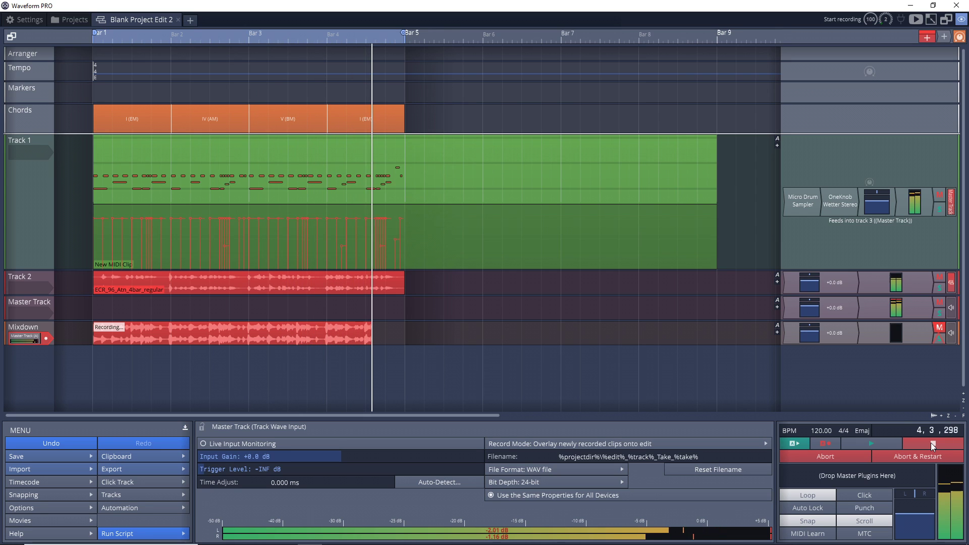
left_click(931, 443)
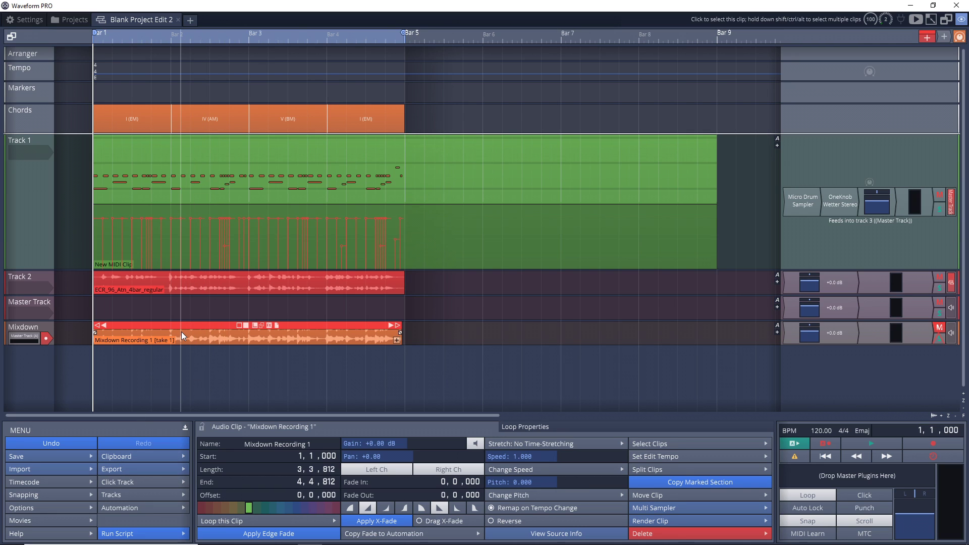
Solo the Mixdown track, then open Export > Render to a file and cancel it.
left_click(941, 335)
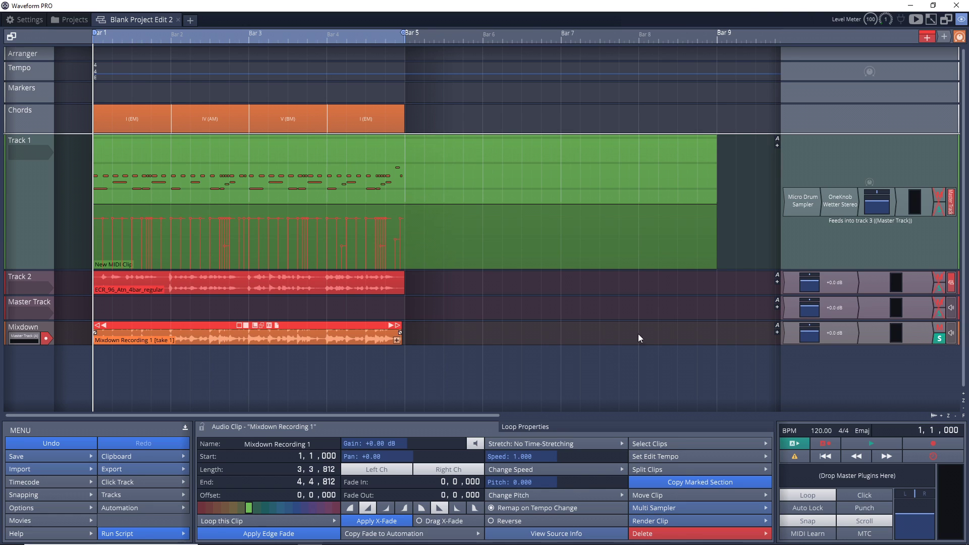
left_click(152, 468)
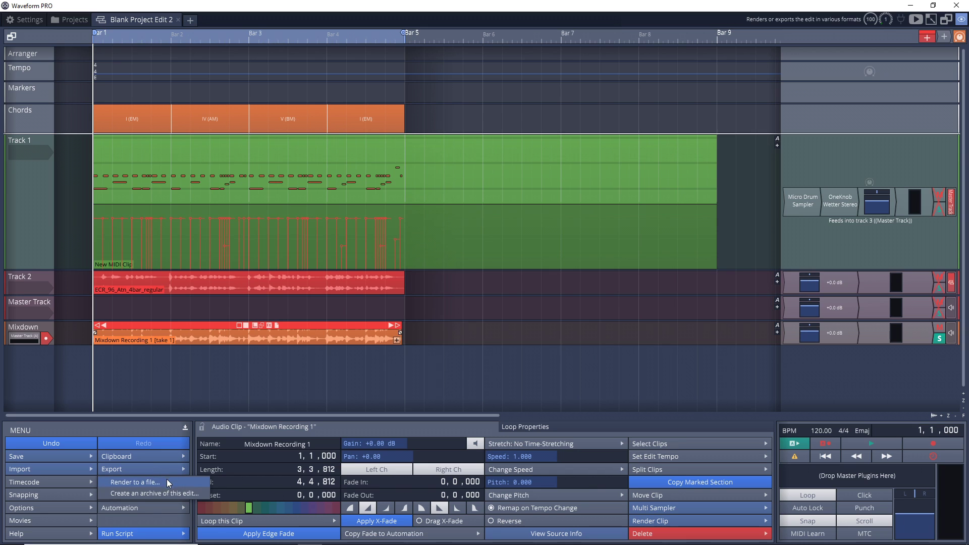
left_click(167, 482)
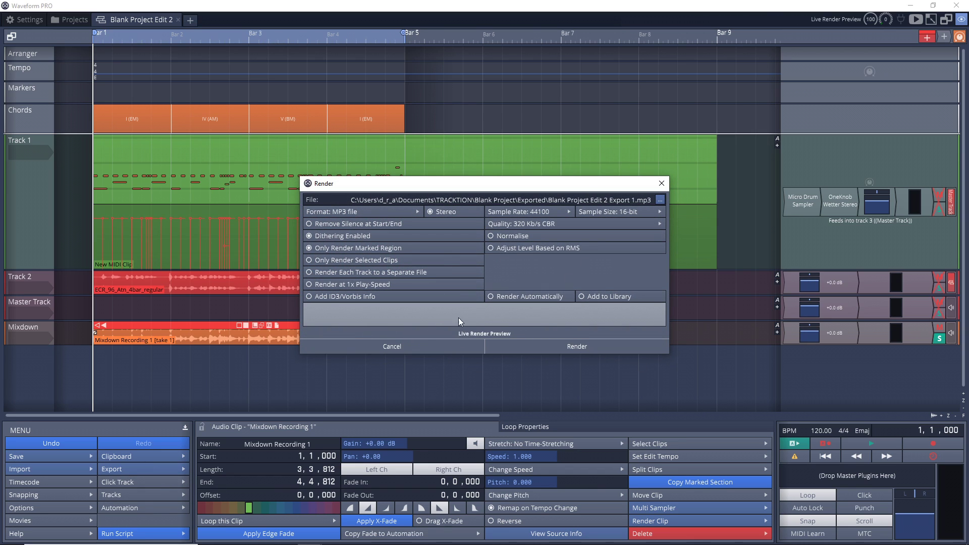
left_click(392, 346)
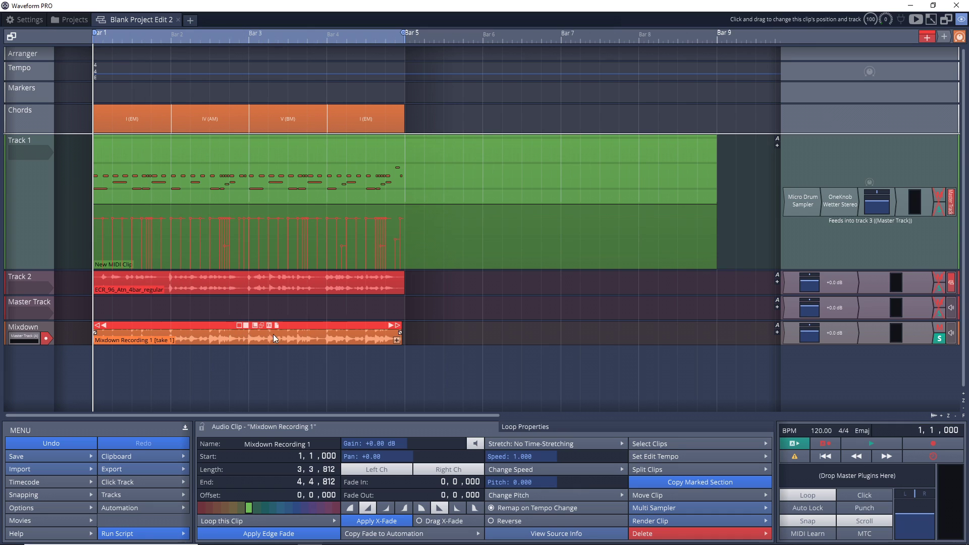